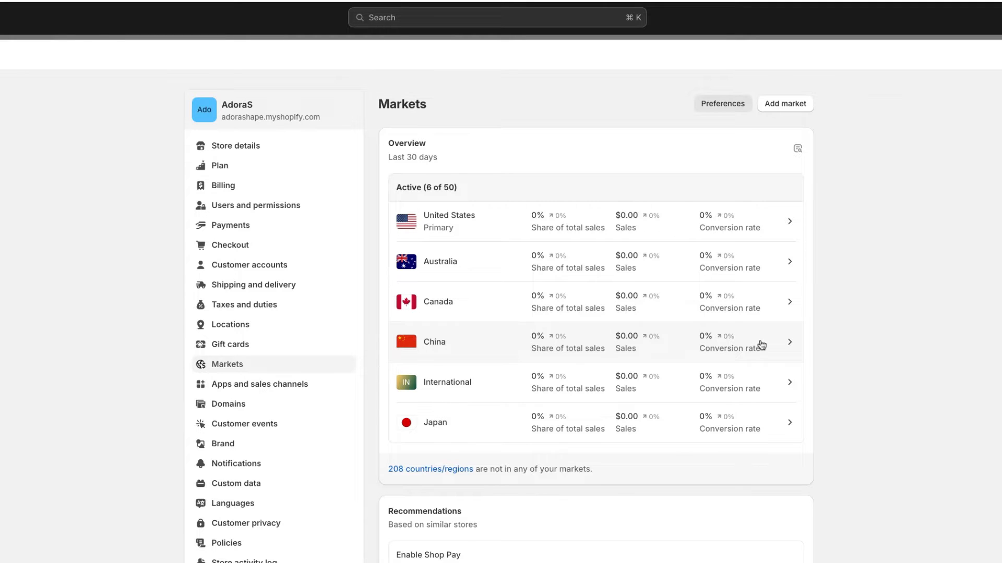
Step: Set the China market's domains to use subfolders with the domain suffix chn
{"action": "left_click", "coordinate": [762, 345]}
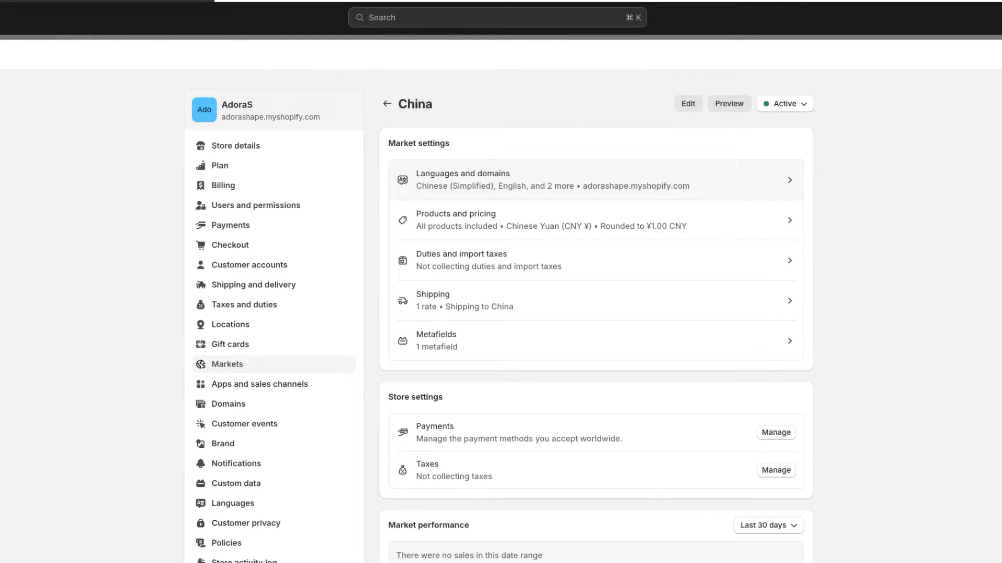
{"action": "left_click", "coordinate": [595, 180]}
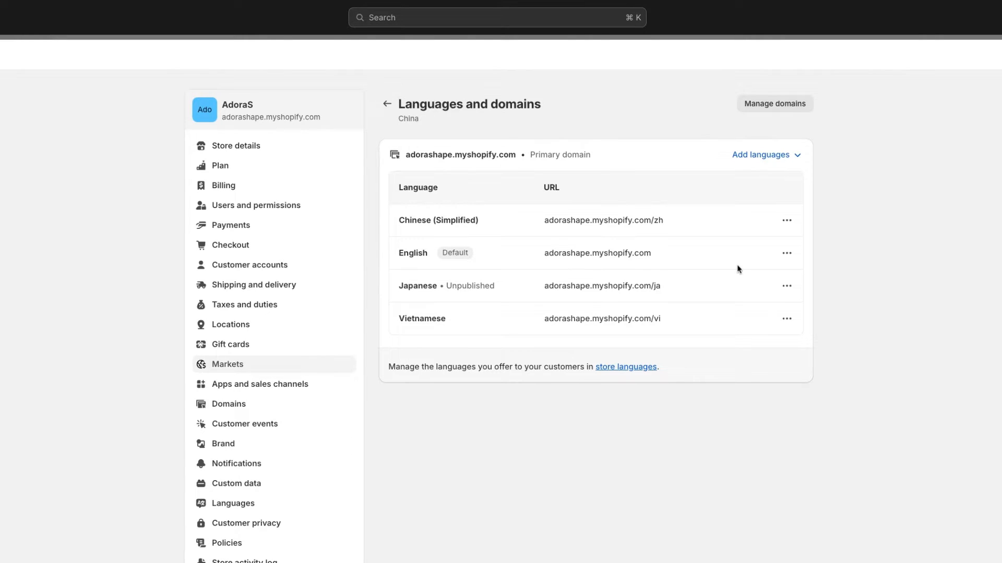
{"action": "left_click", "coordinate": [777, 107]}
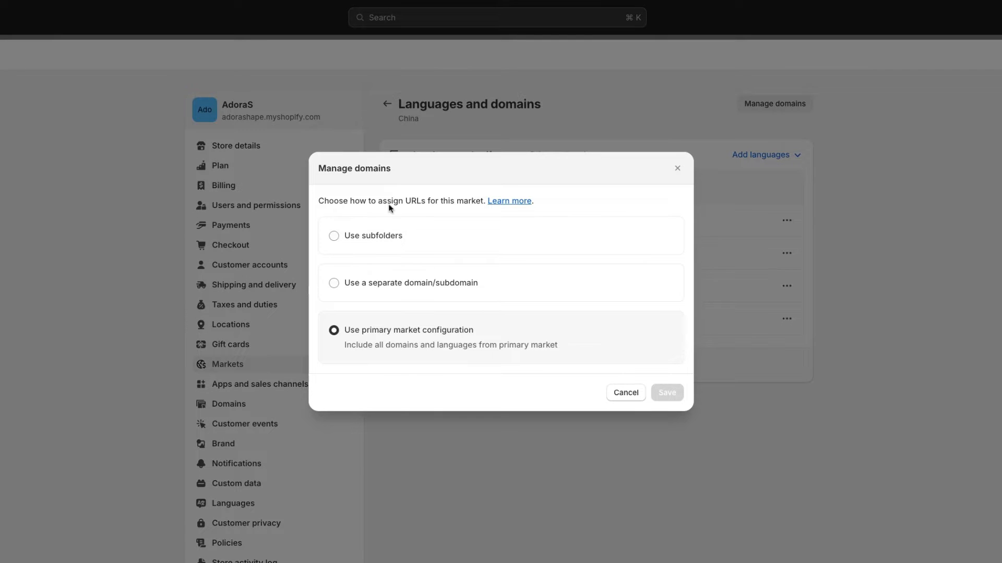
{"action": "left_click", "coordinate": [384, 246]}
{"action": "left_click", "coordinate": [393, 269]}
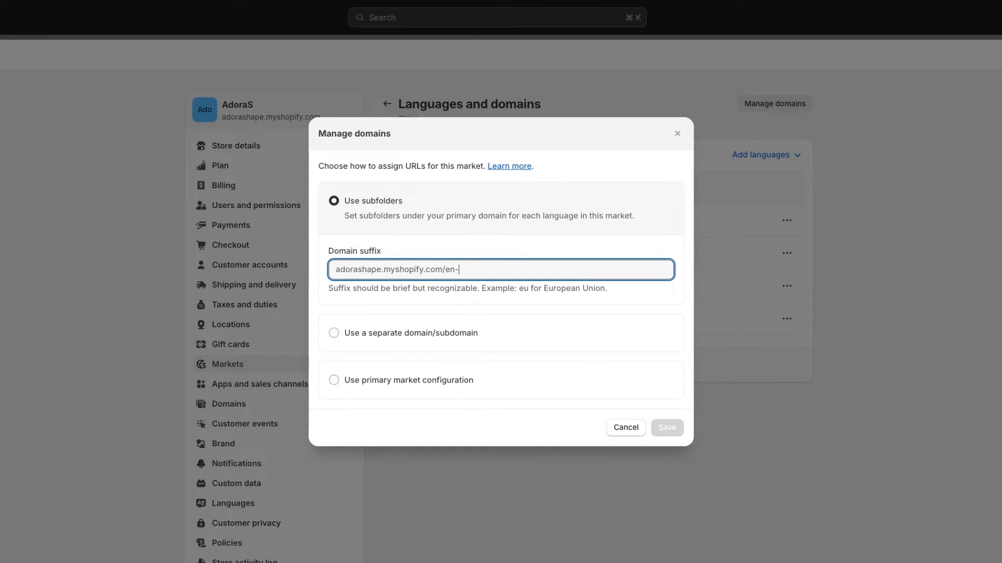
{"action": "type", "text": "chn"}
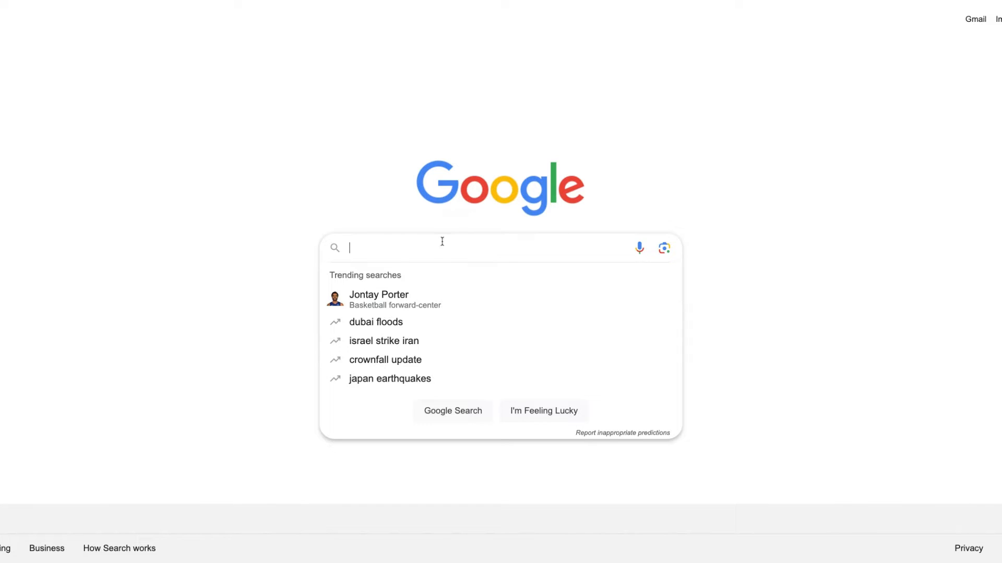
Step: Switch to Google and search for China Acronym to check the country's short code
{"action": "type", "text": "China Acronym"}
{"action": "key", "text": "Return"}
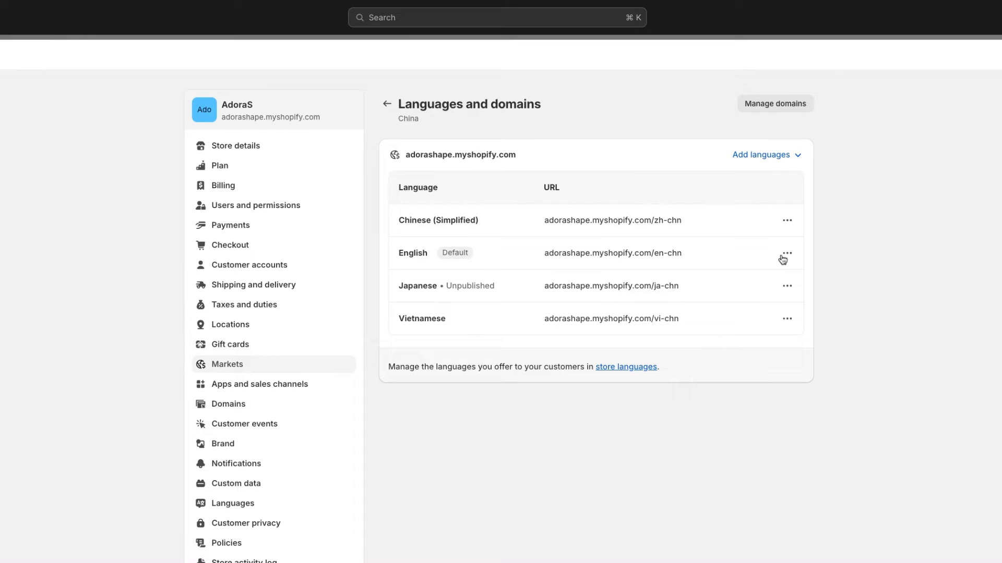
Step: Make Chinese (Simplified) the China market's default language and remove Japanese from that market
{"action": "left_click", "coordinate": [787, 225]}
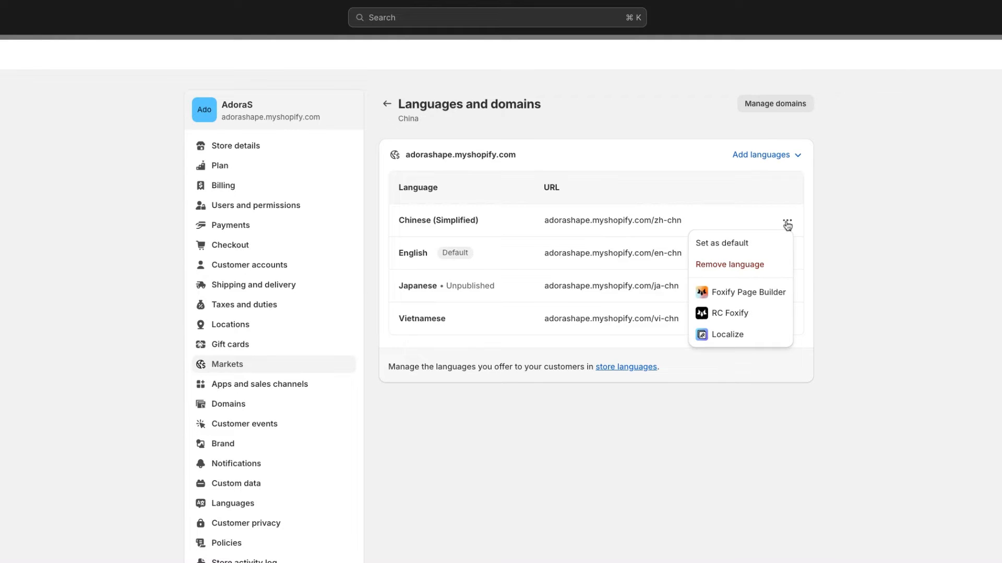
{"action": "left_click", "coordinate": [760, 248]}
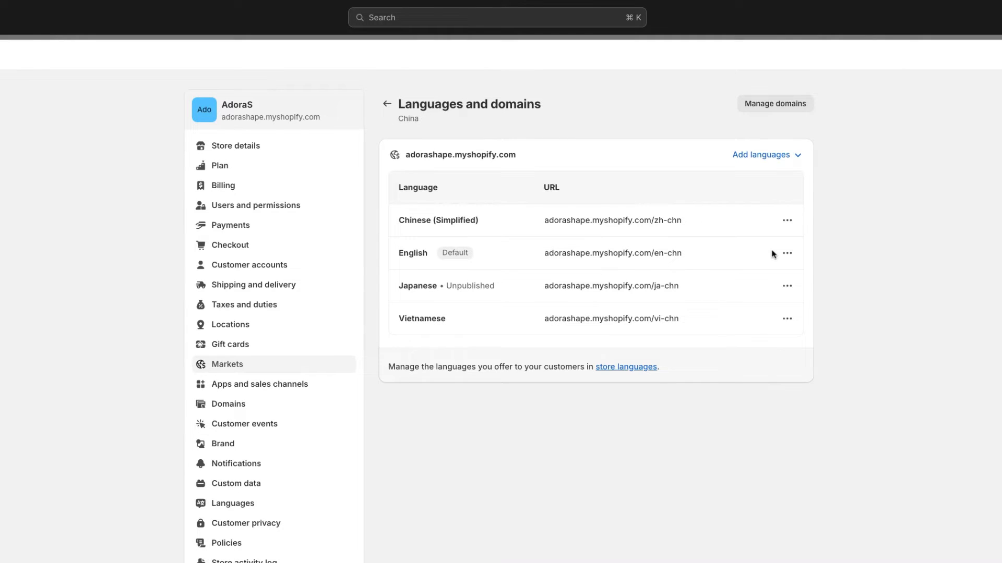
{"action": "left_click", "coordinate": [787, 308]}
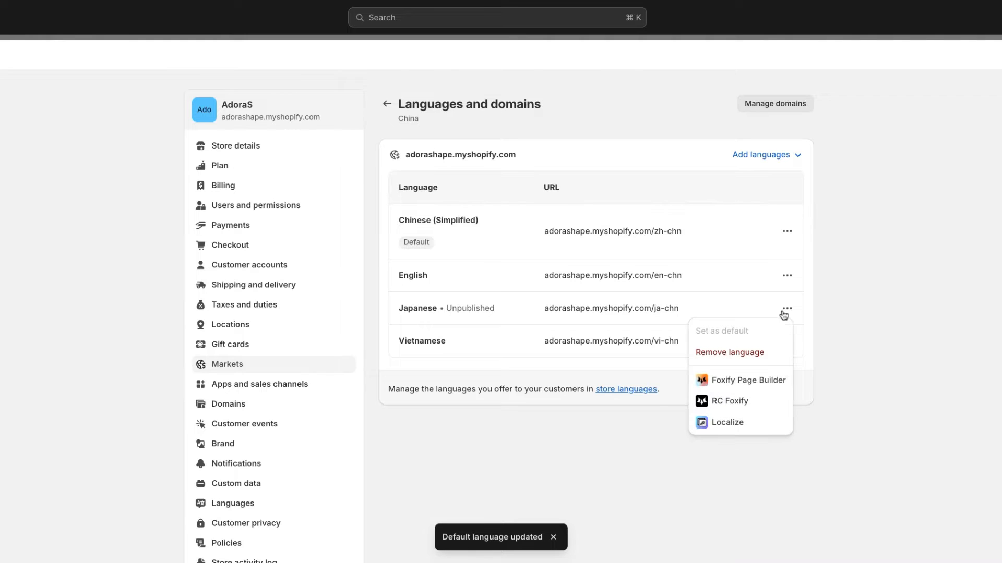
{"action": "left_click", "coordinate": [741, 359]}
{"action": "key", "text": "Return"}
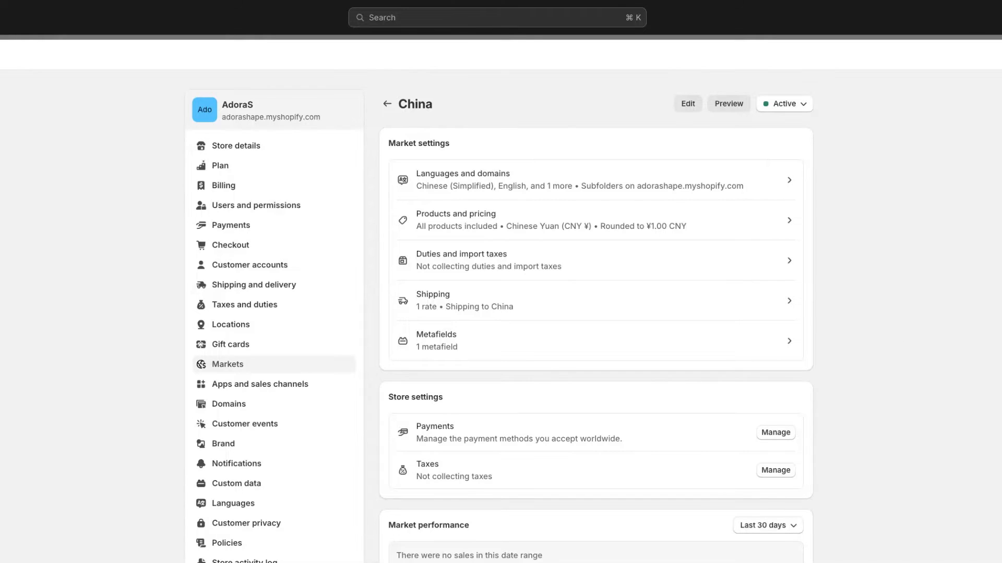
Step: Add Chinese (Traditional) to the store's languages and assign it to the China market
{"action": "left_click", "coordinate": [275, 510]}
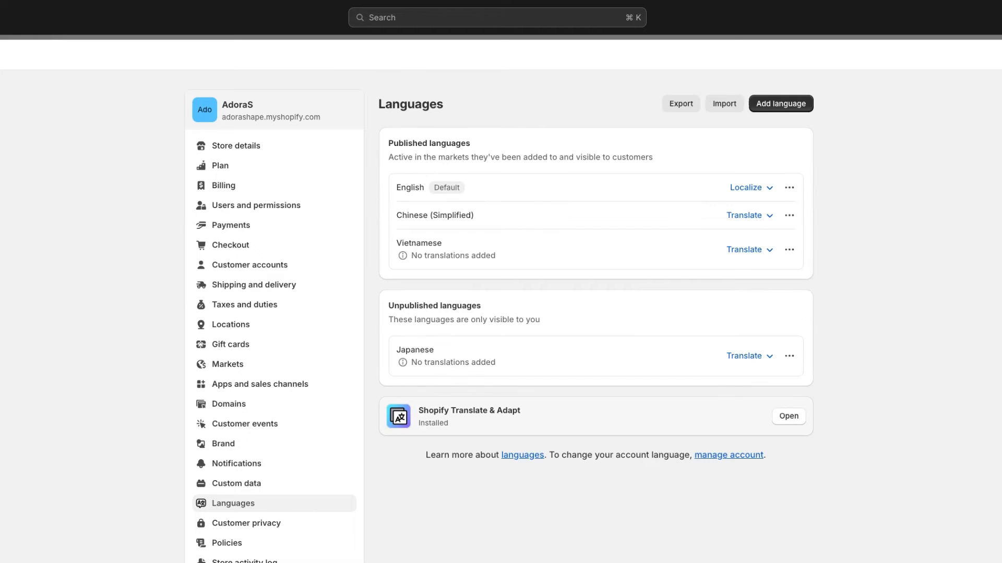
{"action": "left_click", "coordinate": [780, 106]}
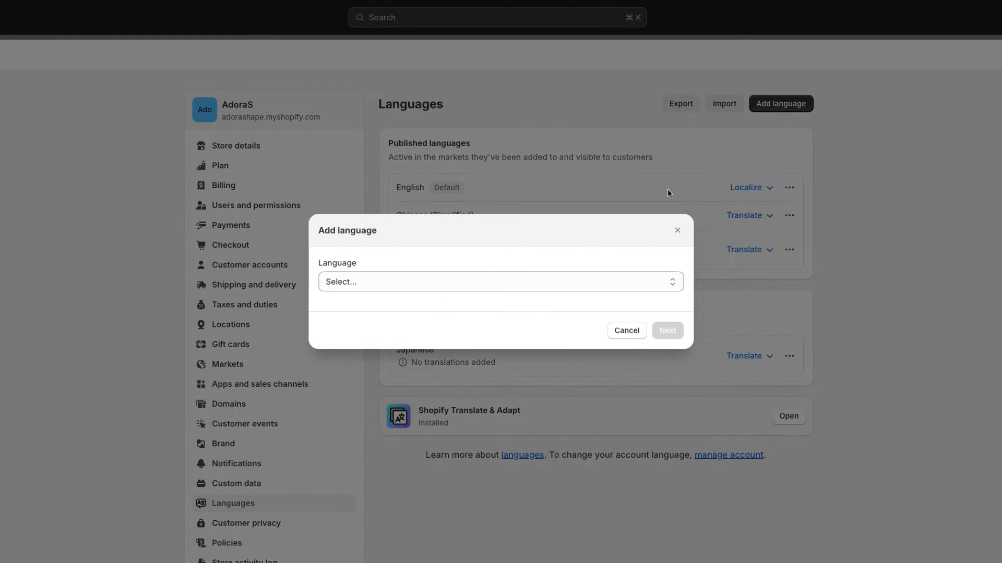
{"action": "left_click", "coordinate": [472, 281]}
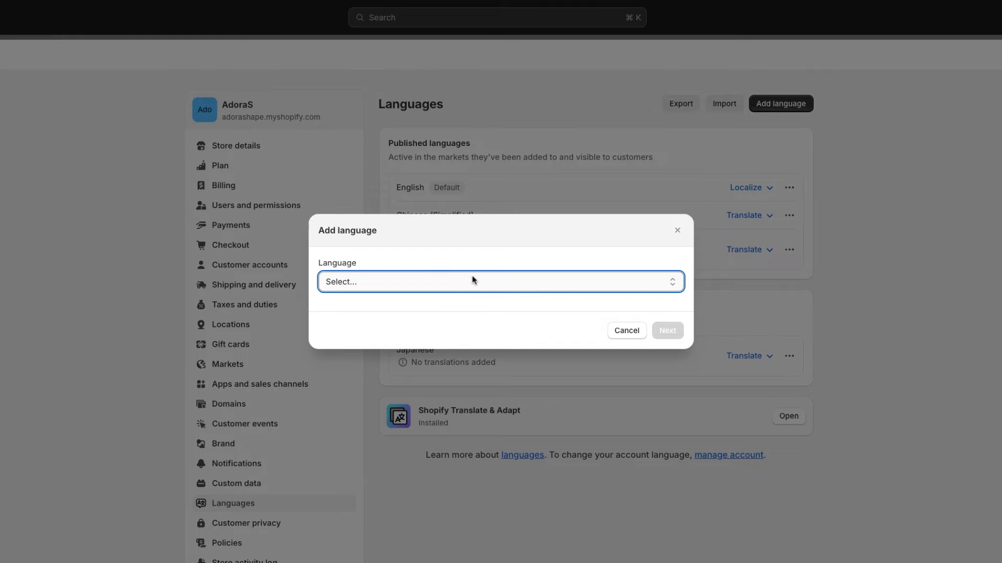
{"action": "left_click", "coordinate": [472, 281]}
{"action": "left_click", "coordinate": [664, 357]}
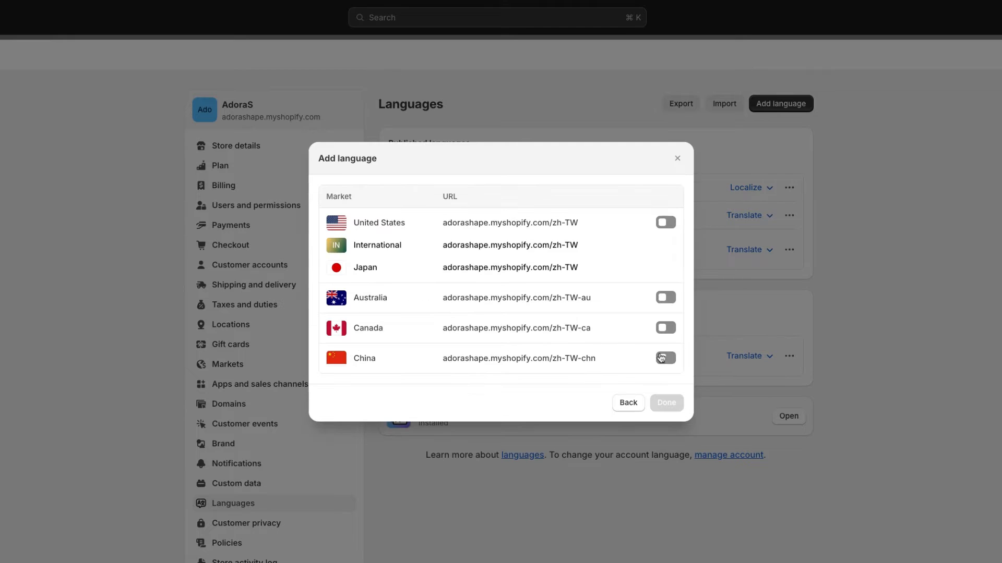
{"action": "left_click", "coordinate": [665, 358]}
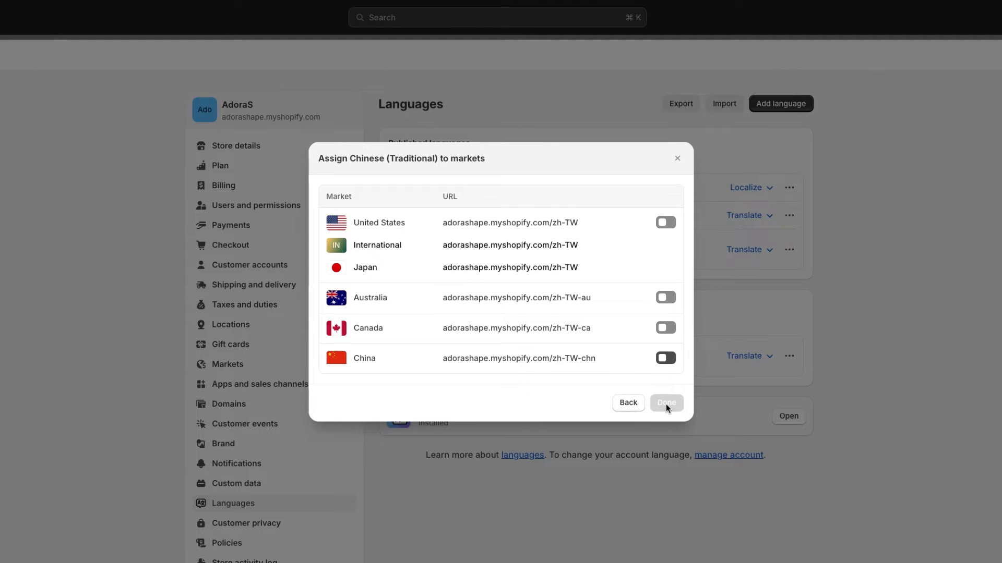
{"action": "left_click", "coordinate": [672, 441]}
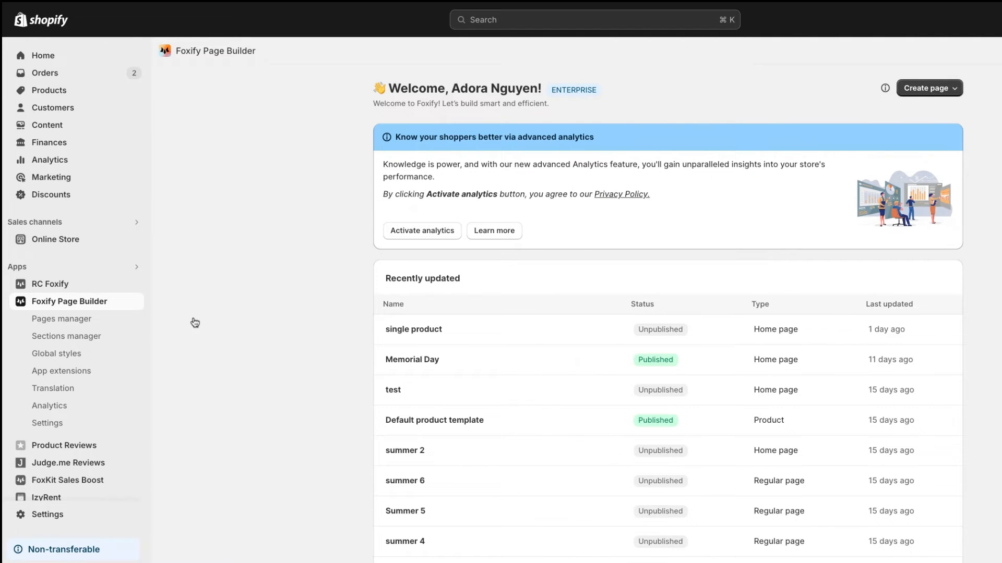
Step: Open the home page translations in Foxify Page Builder with Chinese (Simplified) as the target language
{"action": "left_click", "coordinate": [66, 387]}
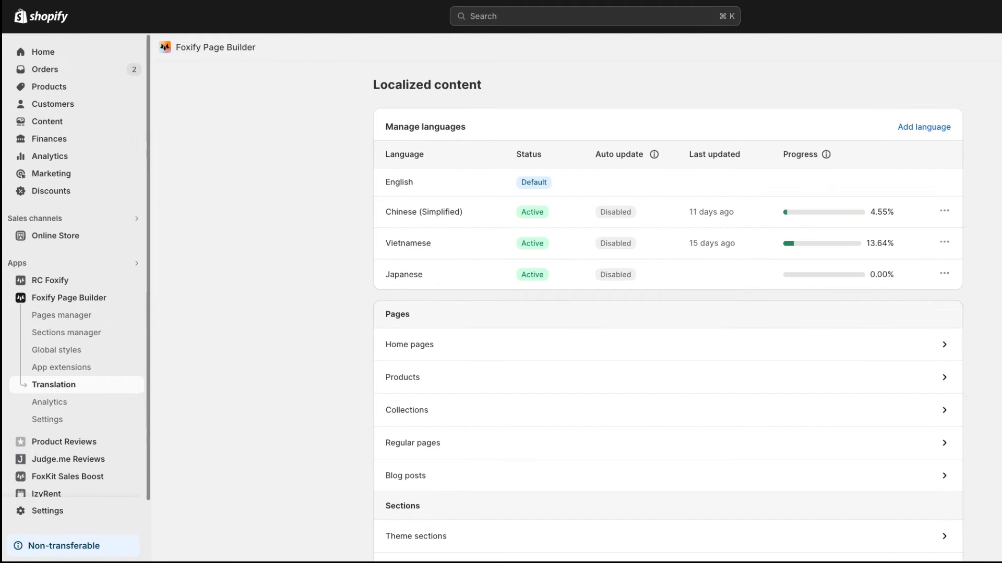
{"action": "left_click", "coordinate": [435, 359]}
{"action": "left_click", "coordinate": [546, 97]}
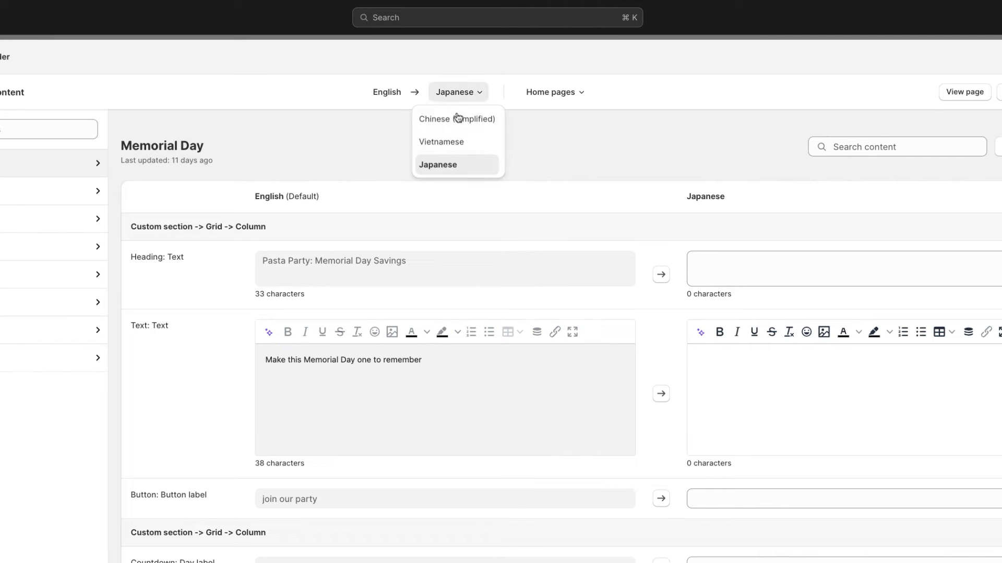
{"action": "left_click", "coordinate": [458, 121]}
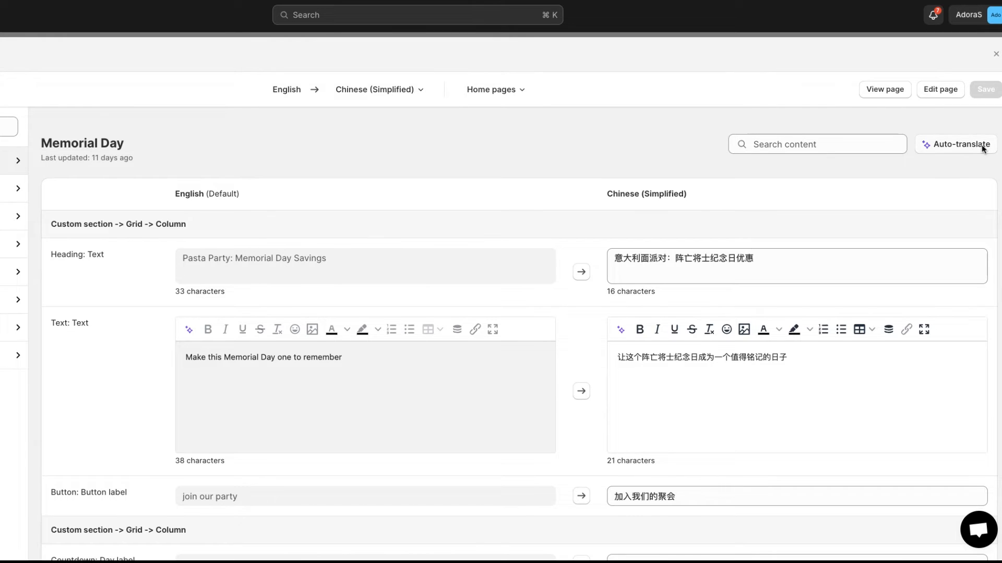
Step: Auto-translate all empty fields and existing translations of the Memorial Day page into Chinese (Simplified), leaving custom code untranslated, and save
{"action": "left_click", "coordinate": [981, 147]}
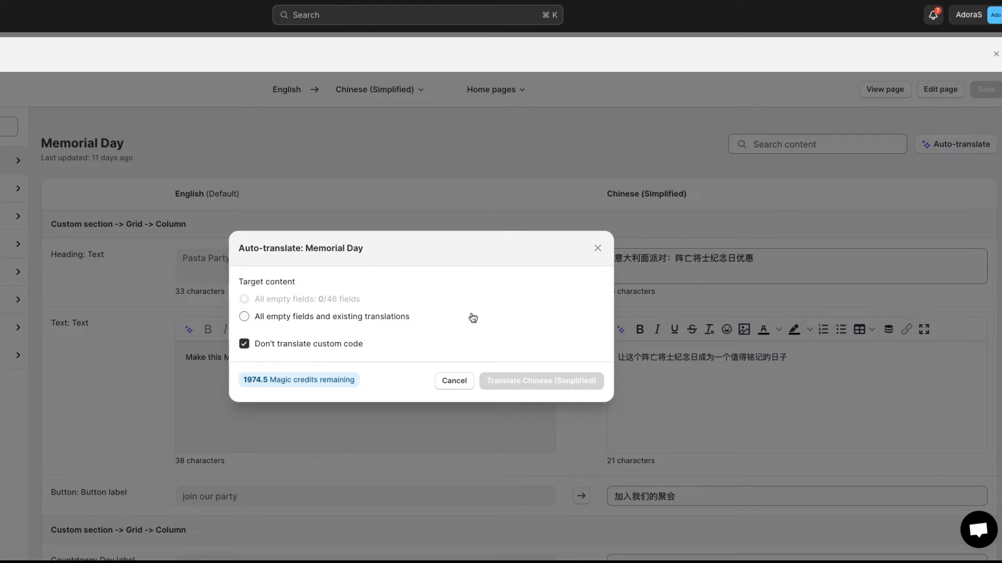
{"action": "left_click", "coordinate": [372, 317]}
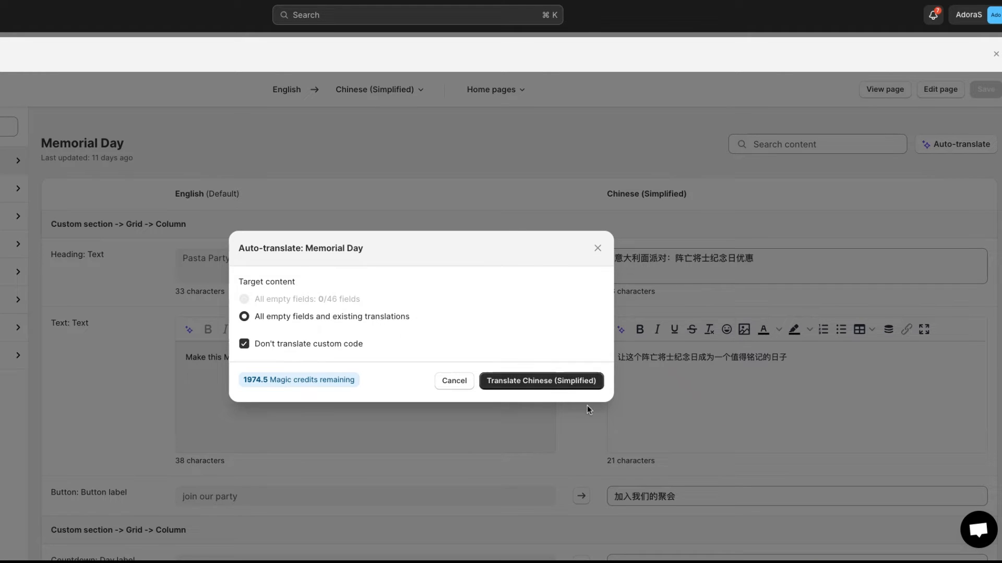
{"action": "left_click", "coordinate": [557, 384]}
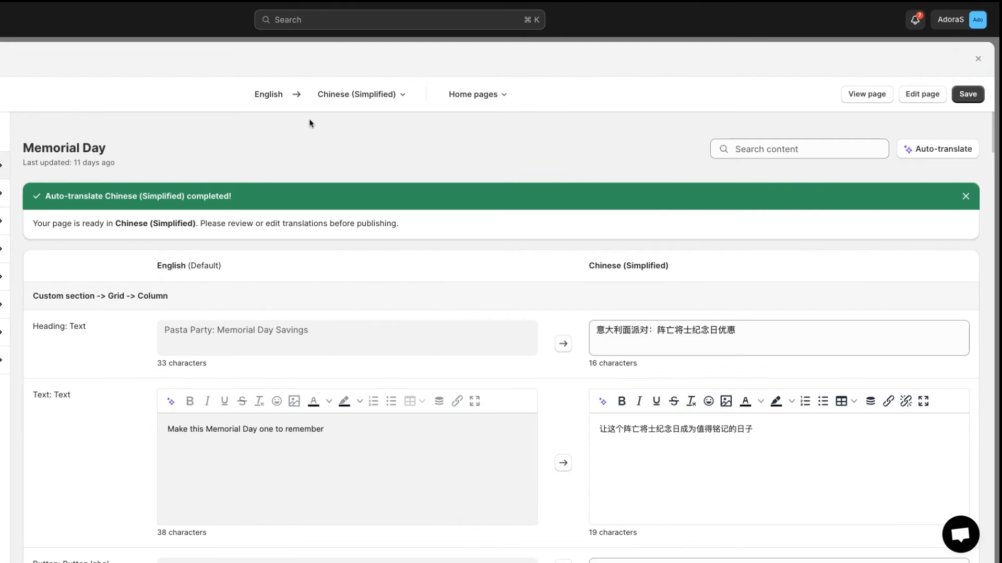
{"action": "left_click", "coordinate": [971, 95]}
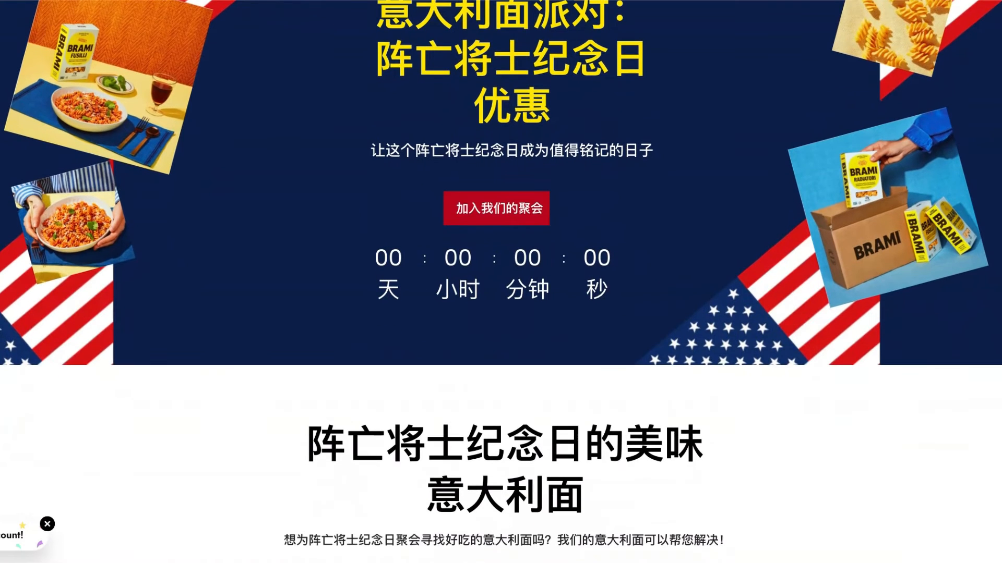
Step: Review the Chinese text throughout the Memorial Day page on the storefront
{"action": "scroll", "coordinate": [501, 281], "scroll_direction": "down", "scroll_amount": 3}
{"action": "scroll", "coordinate": [501, 282], "scroll_direction": "down", "scroll_amount": 10}
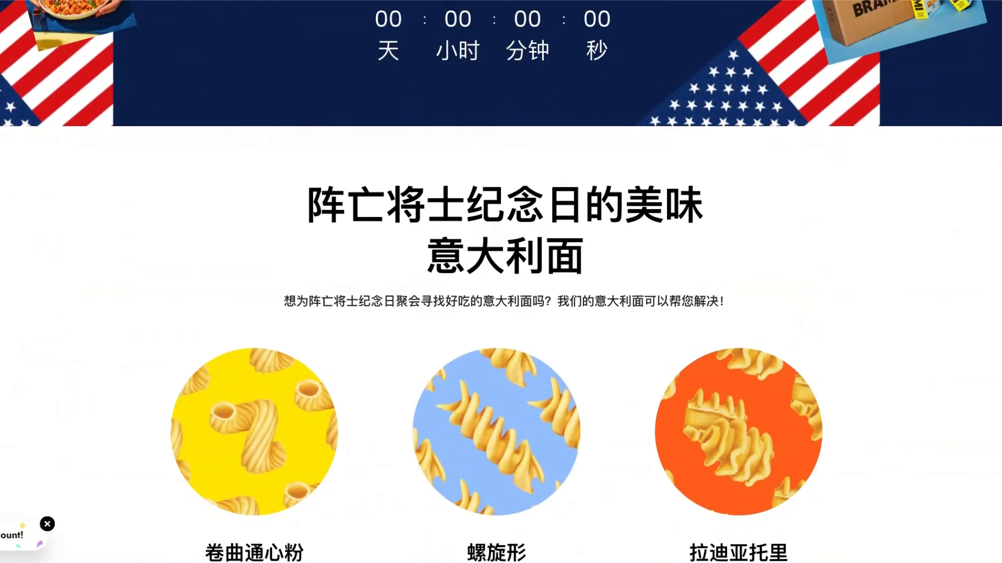
{"action": "scroll", "coordinate": [501, 282], "scroll_direction": "down", "scroll_amount": 15}
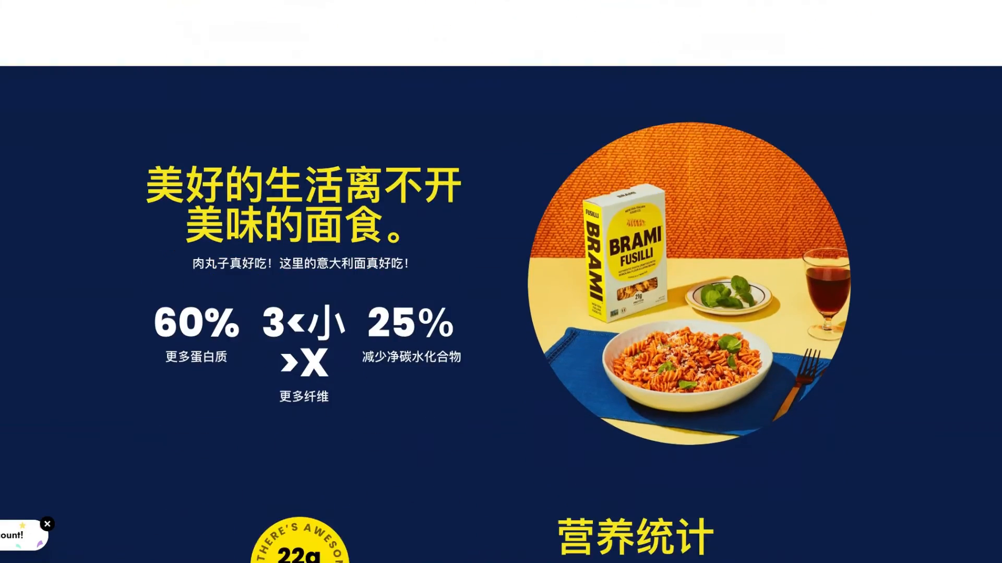
{"action": "scroll", "coordinate": [501, 282], "scroll_direction": "down", "scroll_amount": 8}
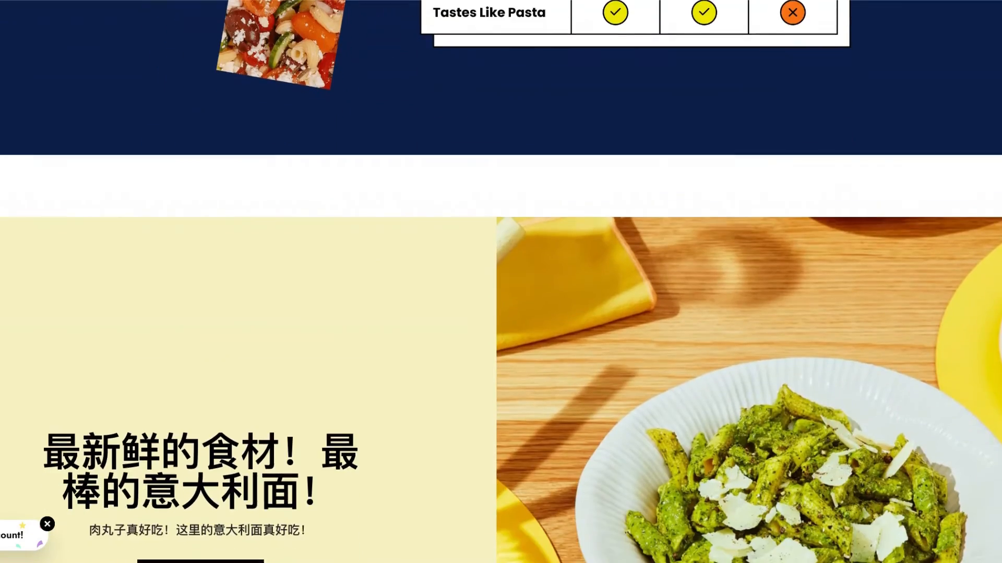
{"action": "scroll", "coordinate": [501, 282], "scroll_direction": "down", "scroll_amount": 9}
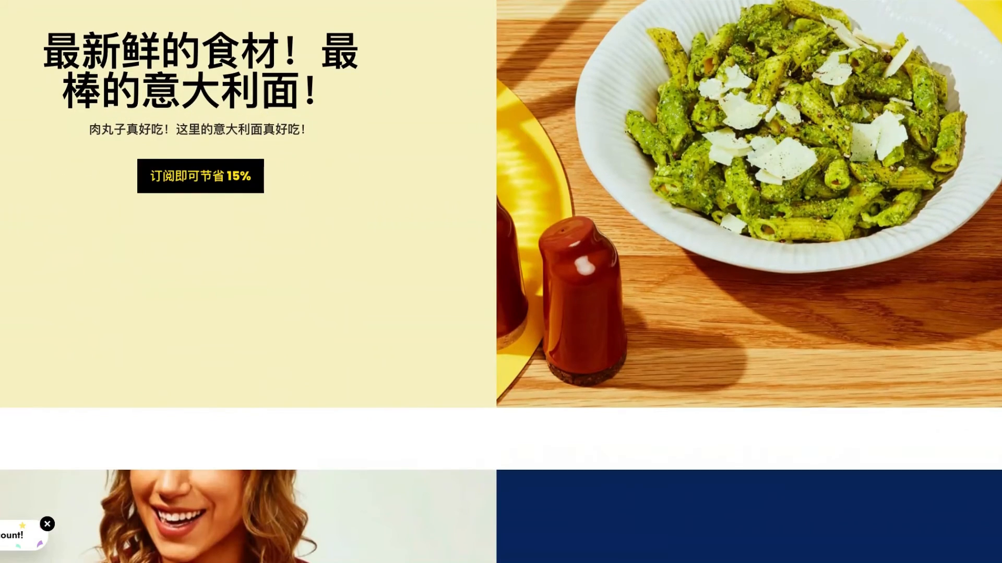
{"action": "scroll", "coordinate": [501, 282], "scroll_direction": "down", "scroll_amount": 10}
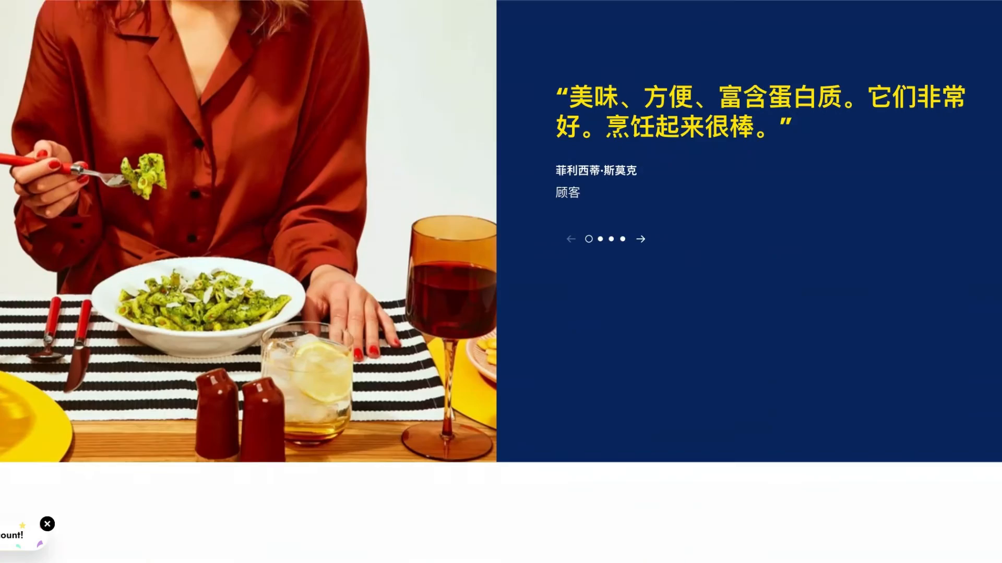
{"action": "scroll", "coordinate": [980, 472], "scroll_direction": "down", "scroll_amount": 4}
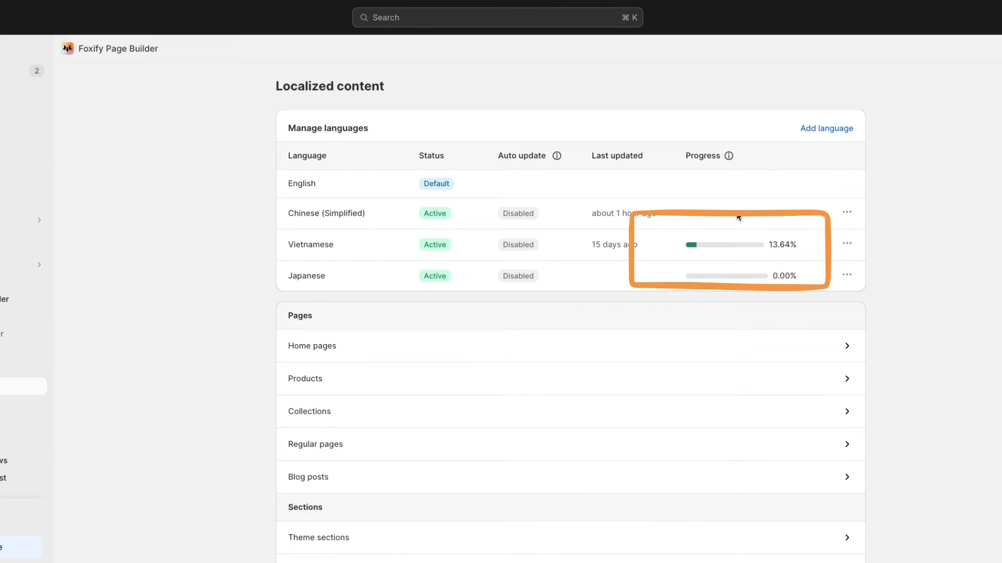
Step: Enable auto-update translation for Chinese (Simplified) in Foxify's localized content
{"action": "mouse_move", "coordinate": [729, 157]}
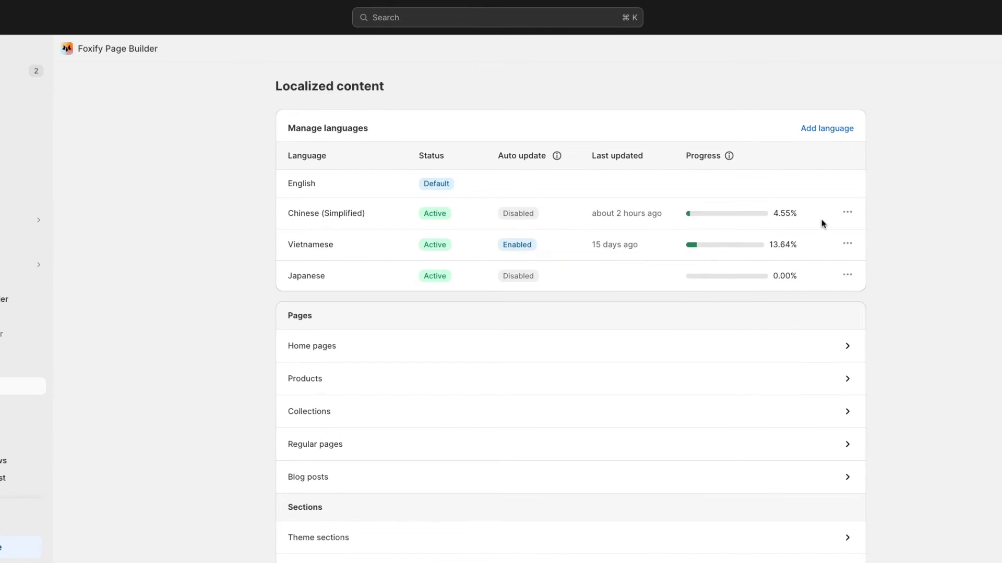
{"action": "left_click", "coordinate": [848, 213]}
{"action": "left_click", "coordinate": [844, 236]}
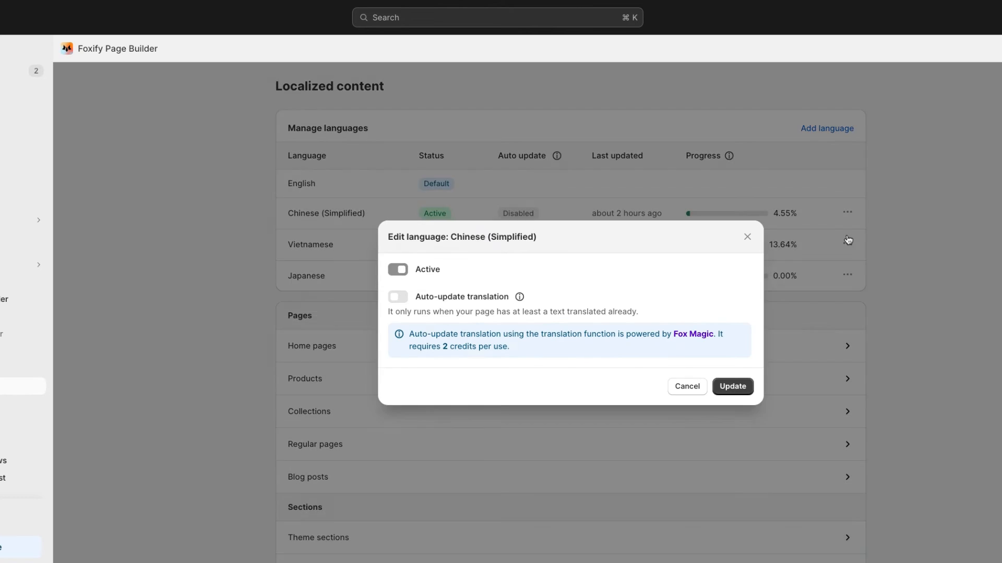
{"action": "left_click", "coordinate": [408, 301]}
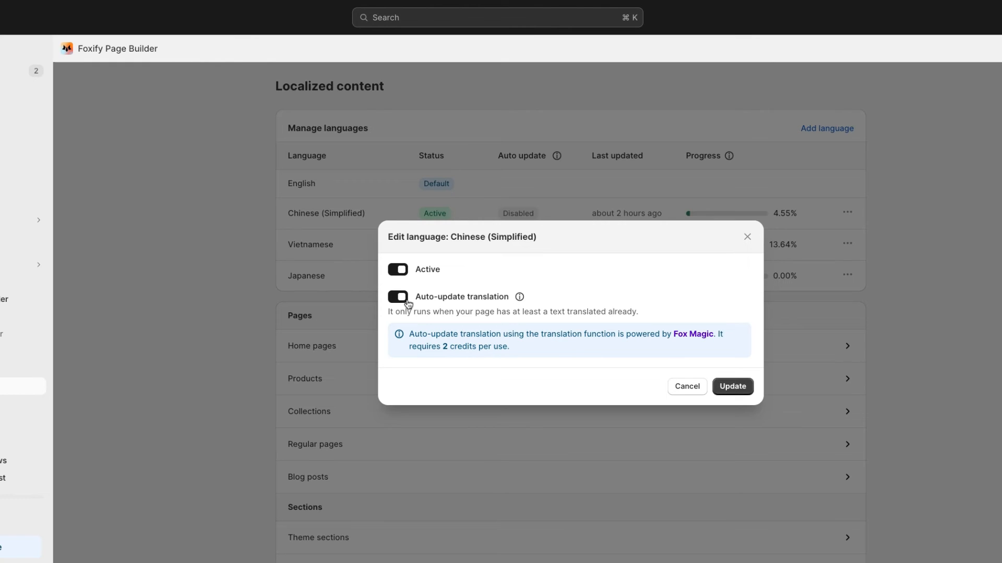
{"action": "left_click", "coordinate": [741, 390]}
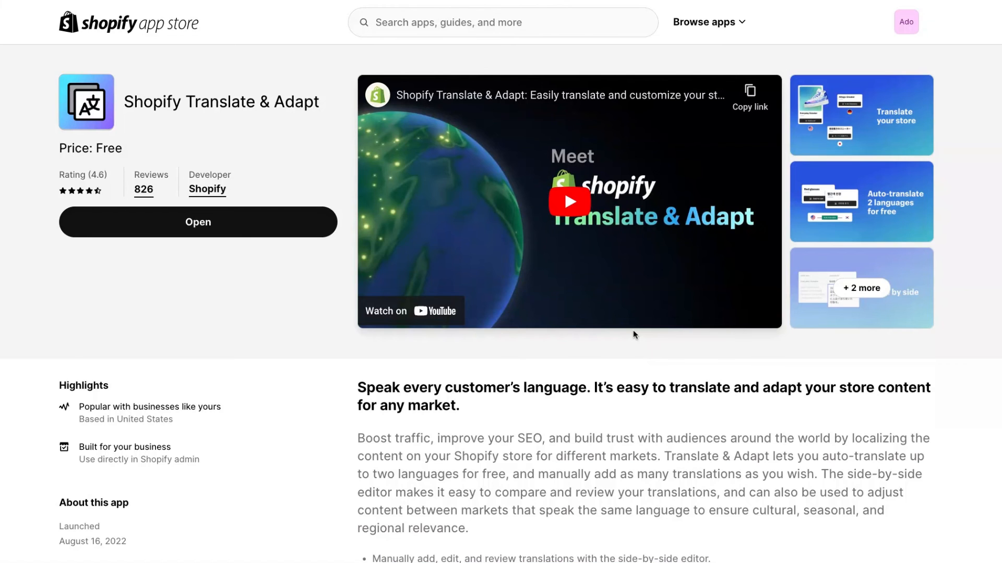
Step: Read the Shopify Translate & Adapt app listing, and look over the content types in its Chinese (Simplified) localization page
{"action": "scroll", "coordinate": [640, 275], "scroll_direction": "down", "scroll_amount": 1}
{"action": "scroll", "coordinate": [501, 303], "scroll_direction": "down", "scroll_amount": 1}
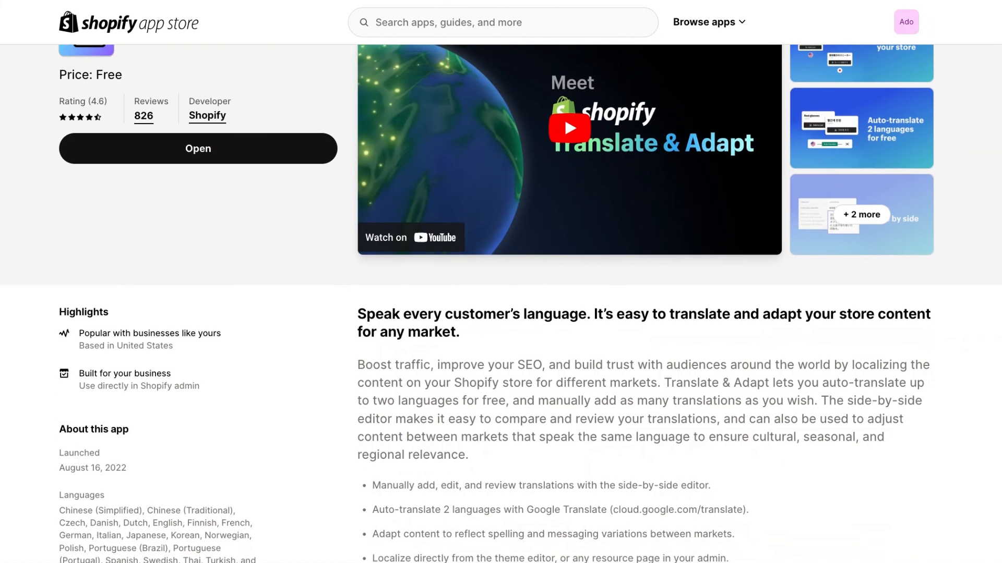
{"action": "scroll", "coordinate": [501, 302], "scroll_direction": "down", "scroll_amount": 3}
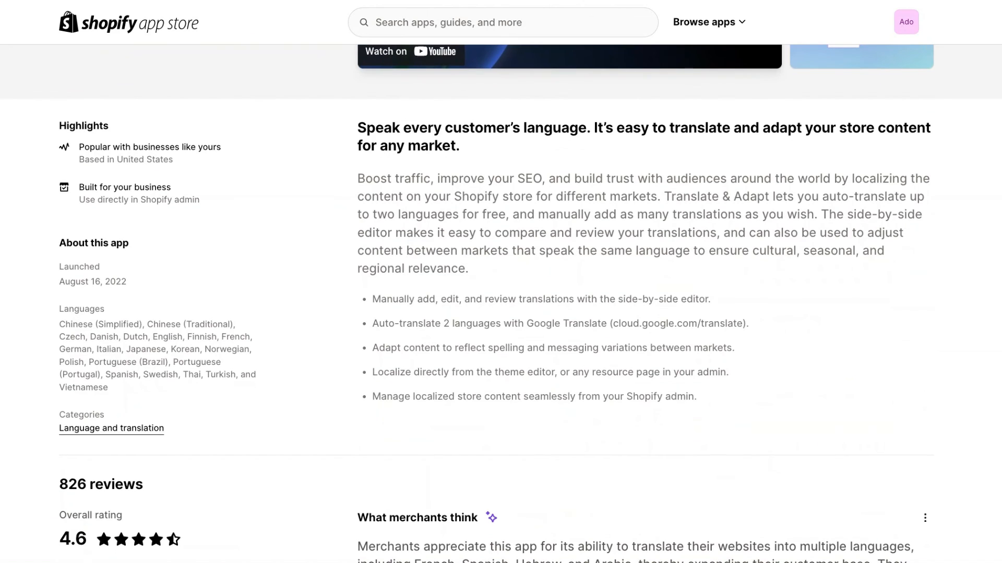
{"action": "scroll", "coordinate": [501, 302], "scroll_direction": "down", "scroll_amount": 6}
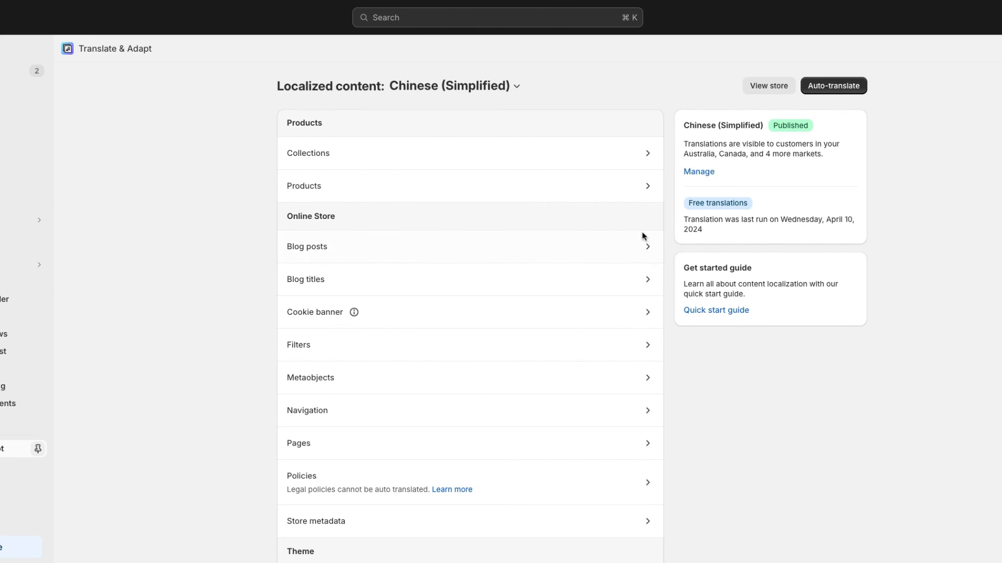
{"action": "scroll", "coordinate": [644, 232], "scroll_direction": "down", "scroll_amount": 1}
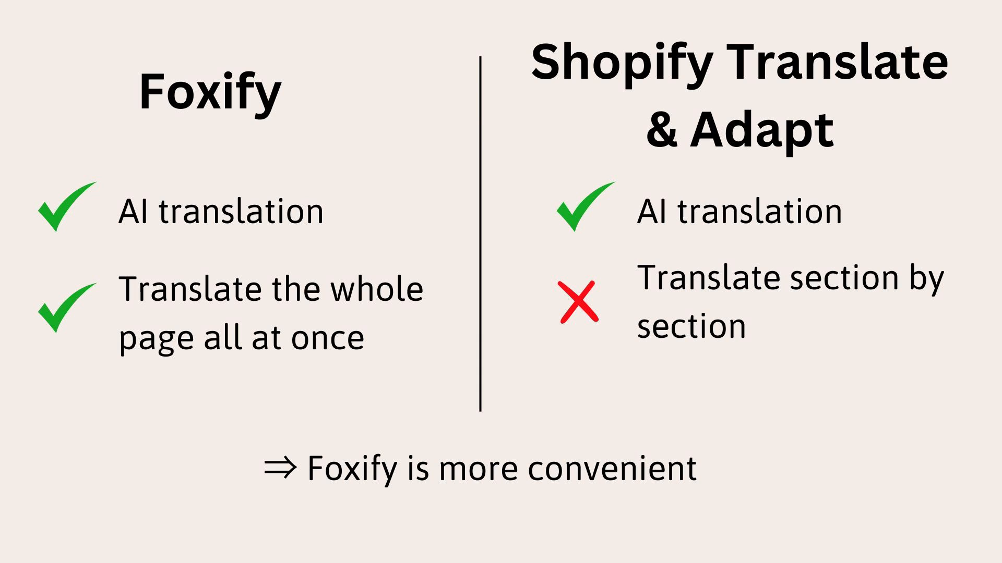